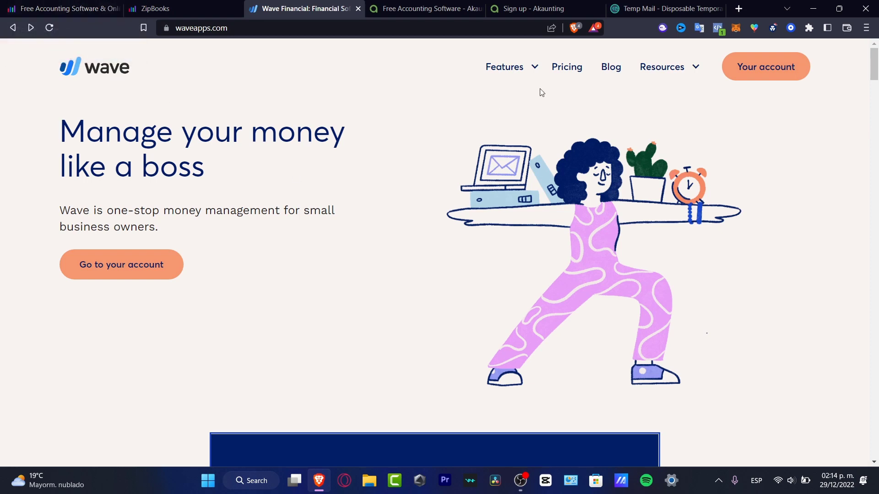
- Open Wave's pricing page and scroll through the free and paid plan cards
left_click(579, 62)
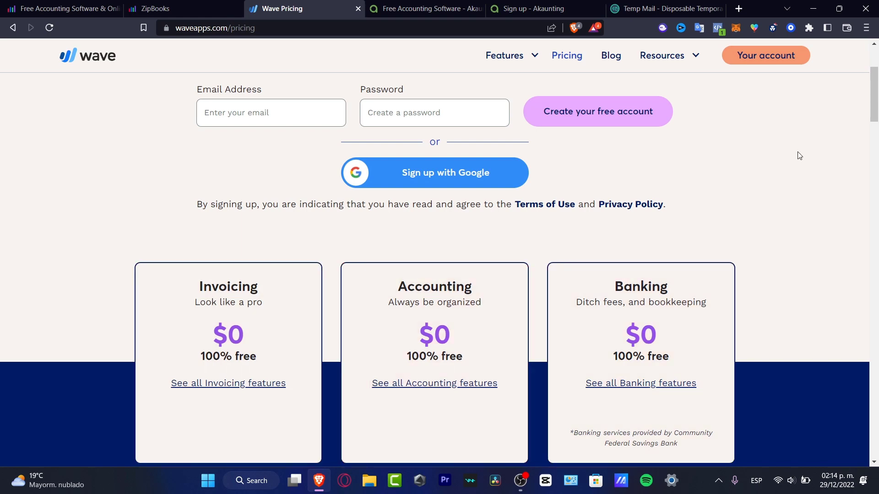
scroll(799, 156, "down", 3)
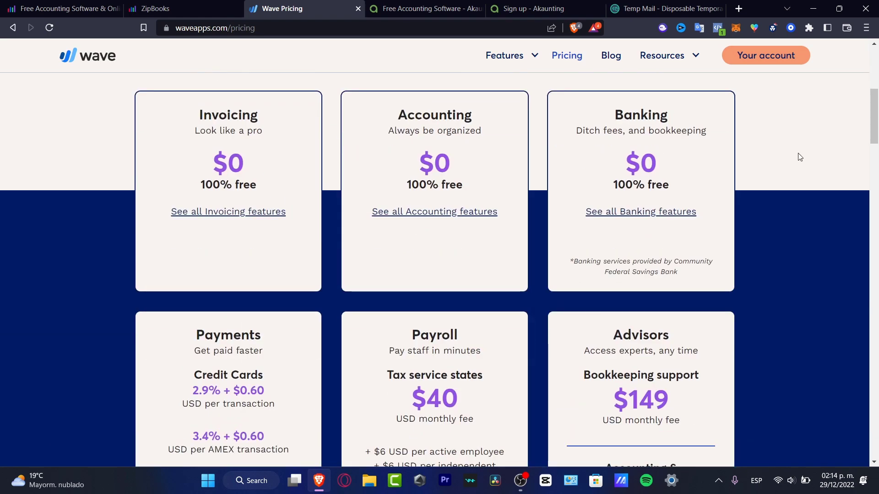
scroll(800, 157, "down", 3)
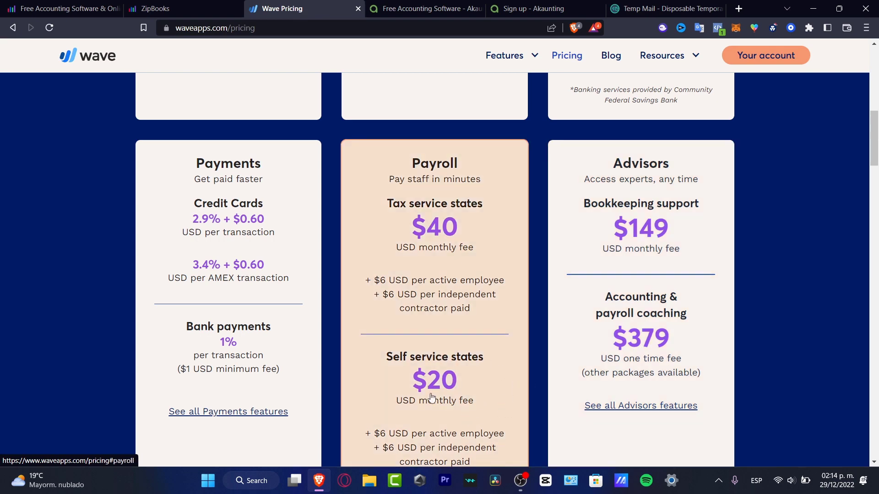
scroll(509, 394, "down", 4)
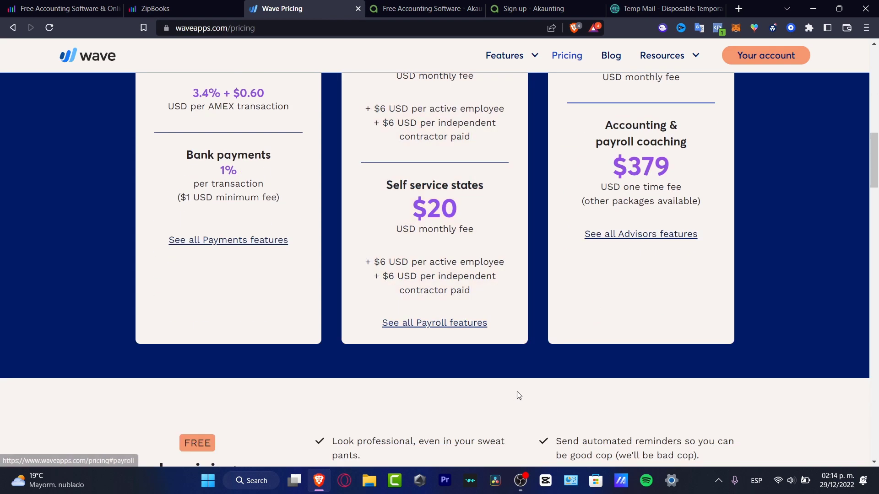
scroll(544, 420, "down", 4)
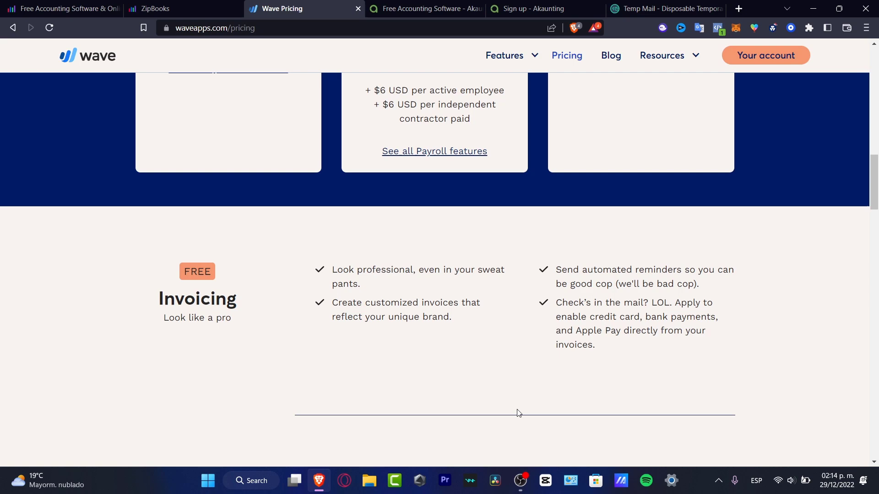
- Review the Invoicing and Payments feature sections, then go to your Wave account
left_click_drag(237, 299, 163, 300)
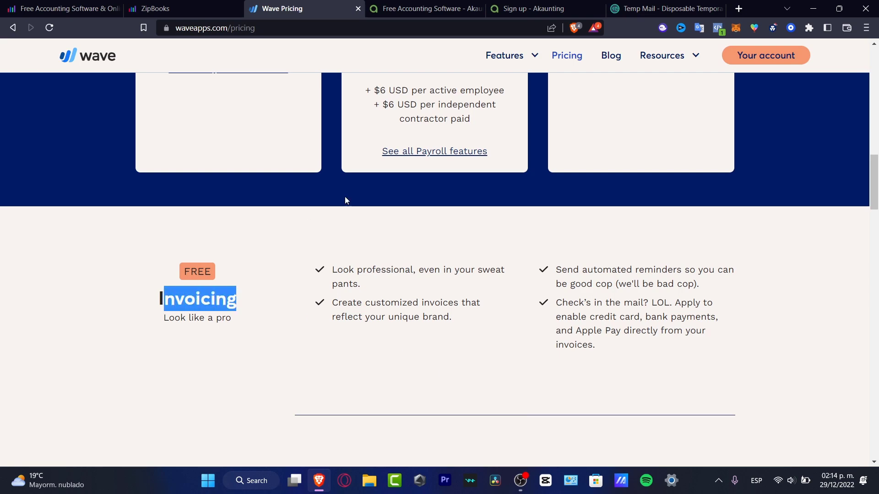
scroll(608, 215, "down", 4)
scroll(609, 218, "down", 4)
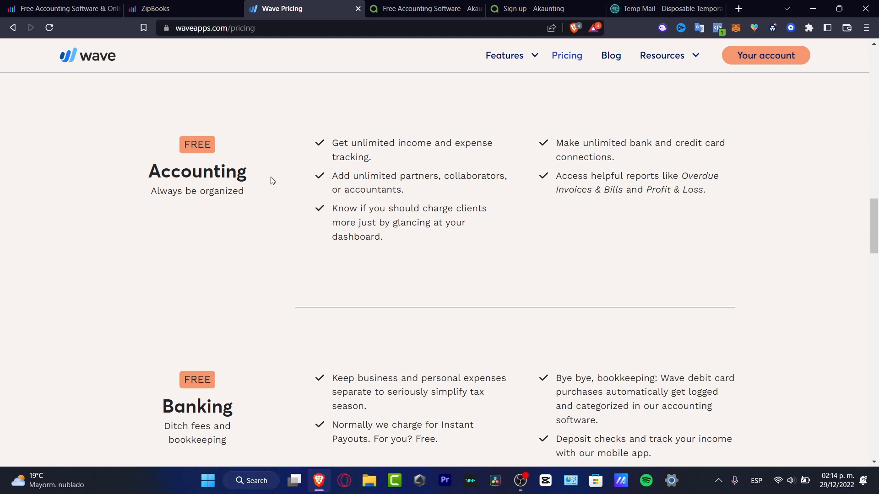
scroll(271, 180, "down", 8)
scroll(270, 179, "down", 4)
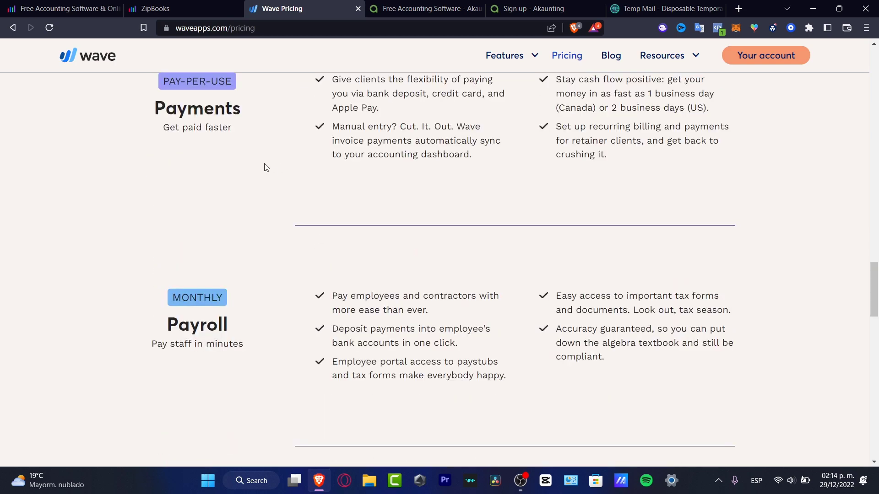
left_click_drag(259, 139, 127, 107)
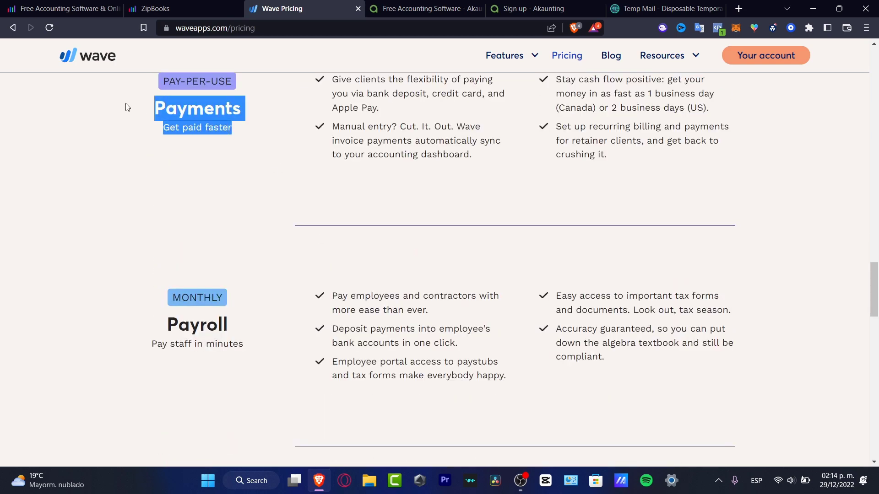
left_click(753, 56)
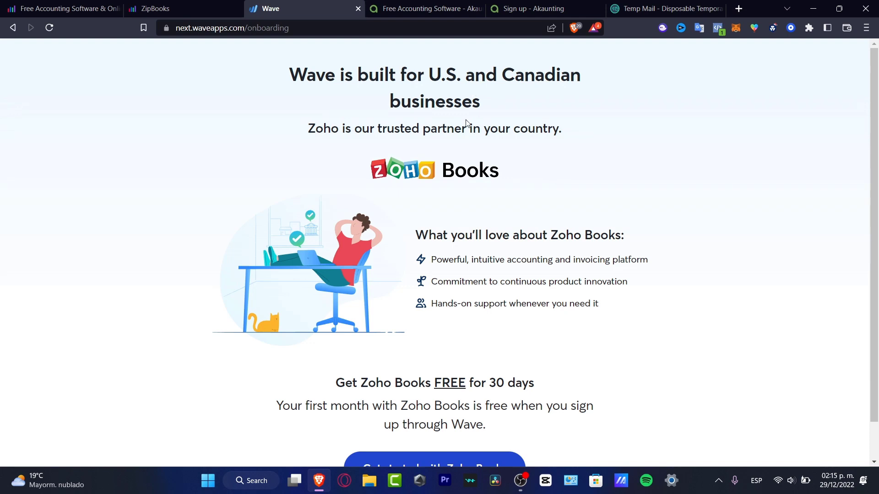
- After reading Wave's U.S./Canada-only notice, switch to the ZipBooks home page tab
left_click(64, 8)
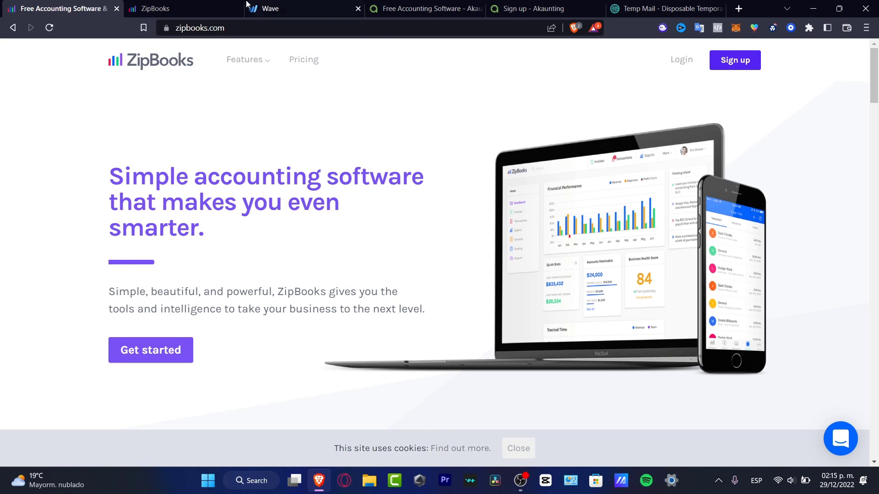
- Compare ZipBooks' Starter, Smarter, Sophisticated and Accountant plans on its pricing page, then return to the dashboard
left_click(222, 5)
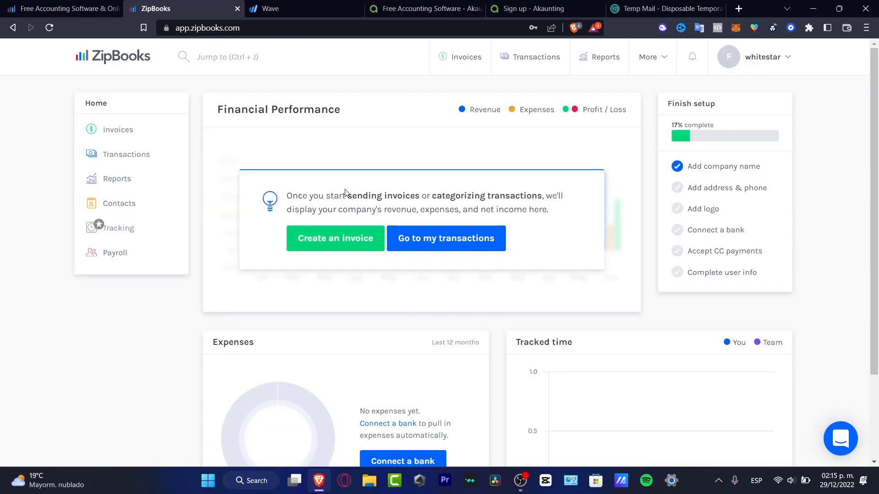
left_click(71, 9)
left_click(303, 60)
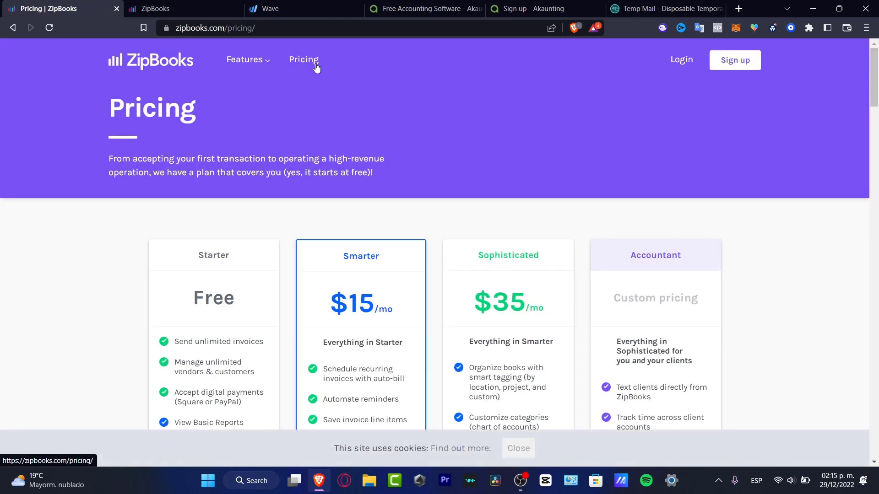
left_click(293, 7)
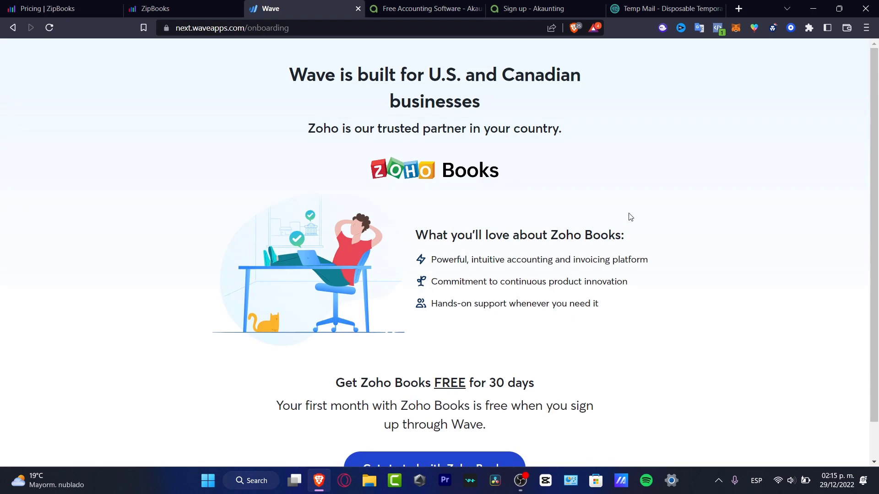
scroll(599, 216, "down", 1)
left_click(19, 7)
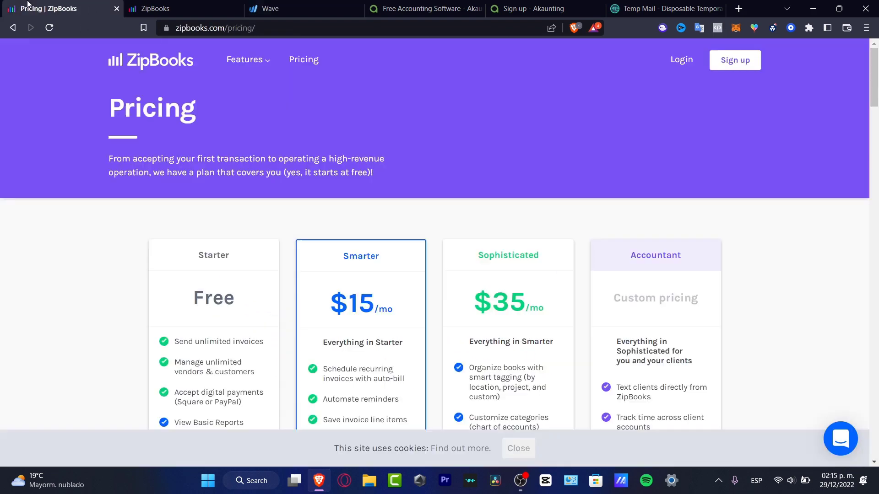
scroll(839, 234, "down", 3)
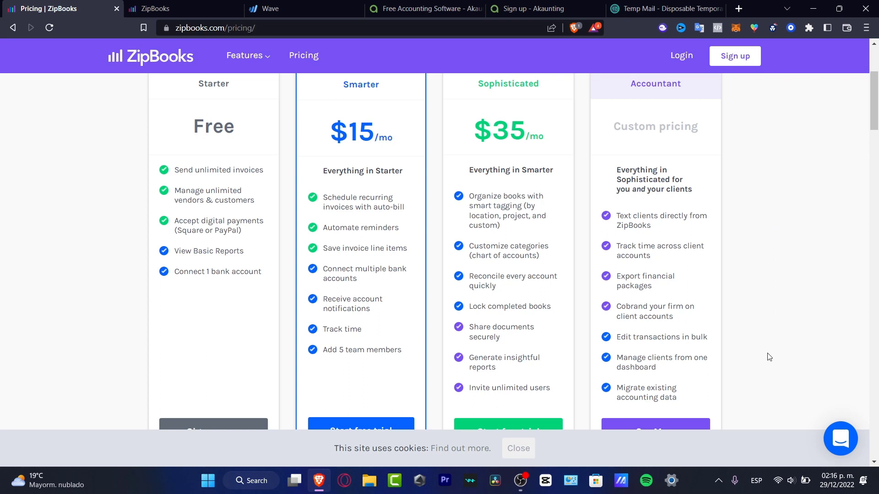
left_click(162, 6)
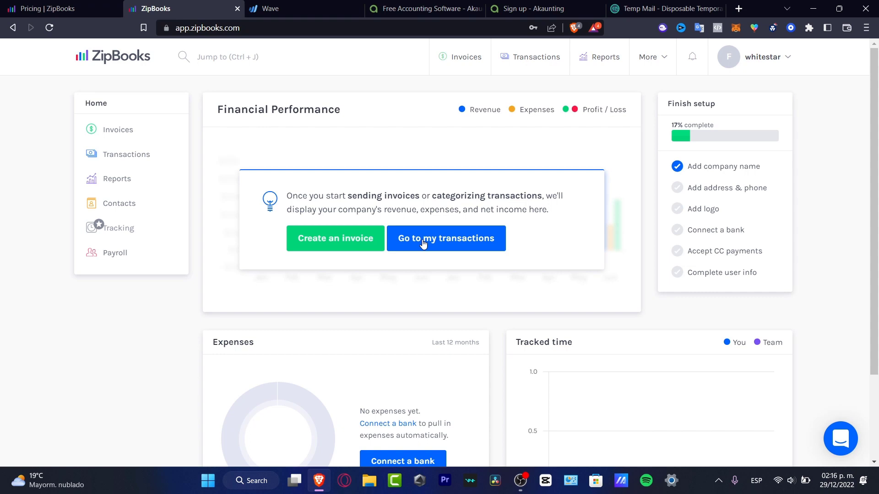
- Start a new invoice and enter the customer's name to bill
left_click(361, 240)
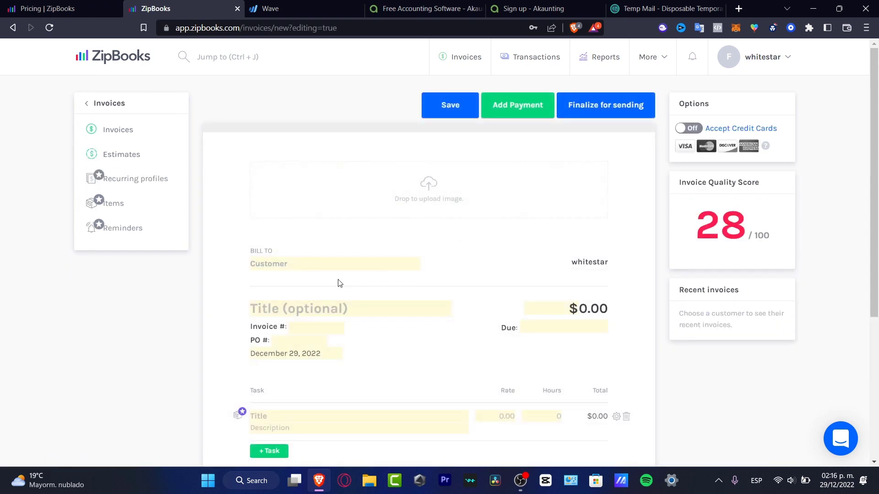
left_click(339, 269)
type("Stpehen*")
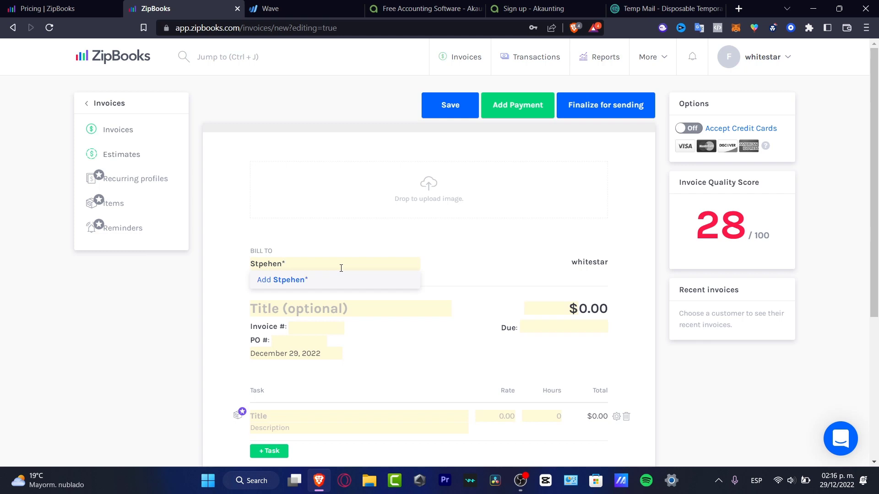
key("BackSpace")
key("BackSpace")
key("BackSpace")
key("BackSpace")
key("BackSpace")
key("BackSpace")
key("BackSpace")
type("tep")
- Title the invoice 'Freelancer Services'
left_click(341, 303)
type("S")
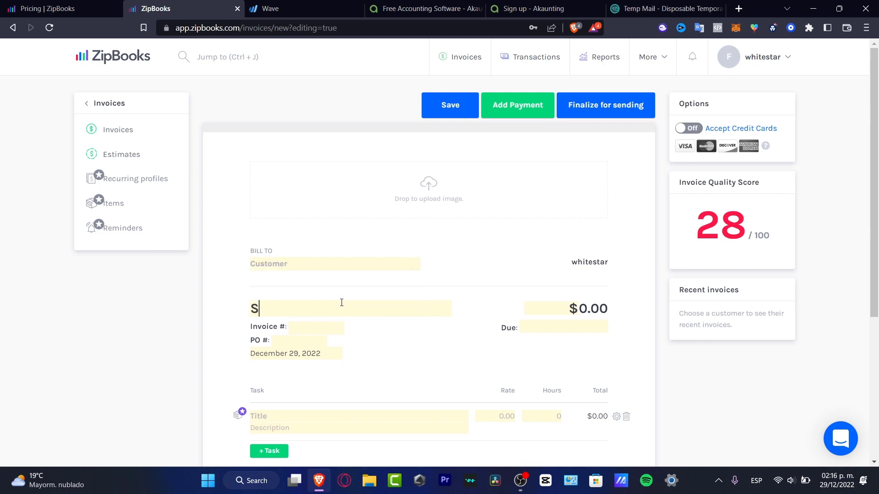
key("BackSpace")
type("Freel")
key("BackSpace")
type("elancer Ser")
key("BackSpace")
type("erv")
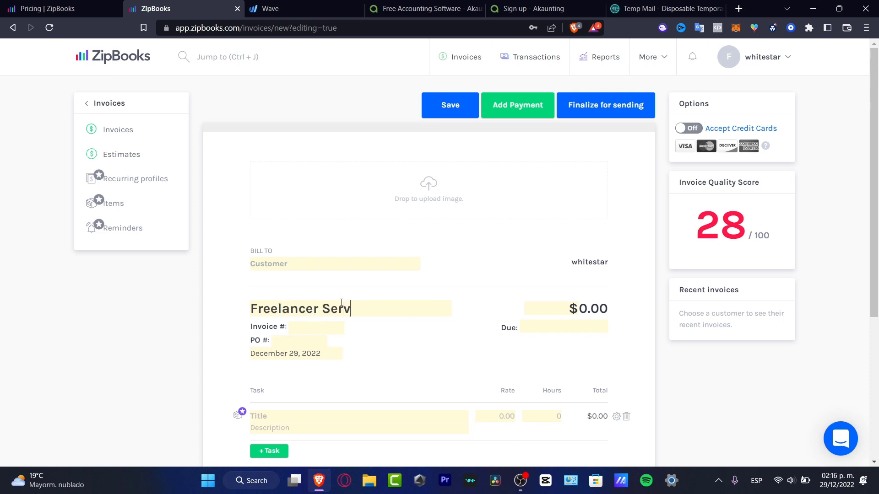
type("ices")
- Enter invoice number 02 and PO number 123
left_click(326, 327)
type("02")
left_click(293, 345)
type("123")
left_click(333, 351)
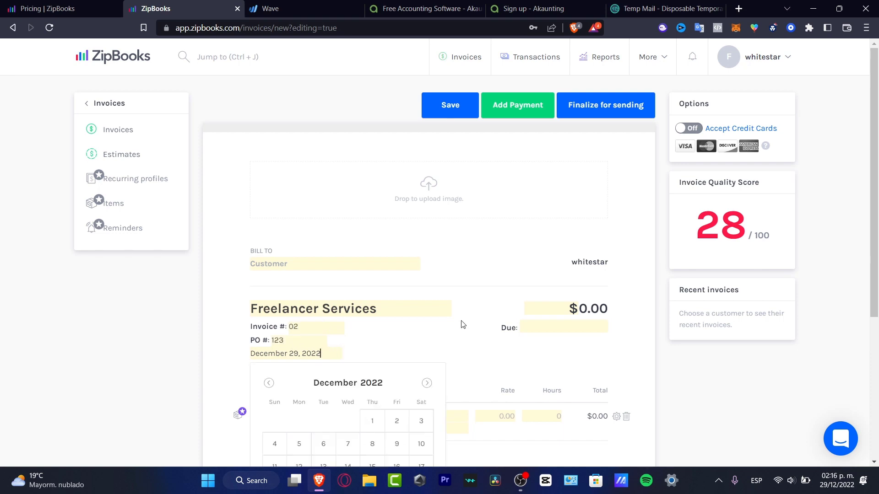
- Keep the currency as USD and set the due date to December 15, 2022
left_click(557, 315)
left_click(590, 326)
left_click(573, 308)
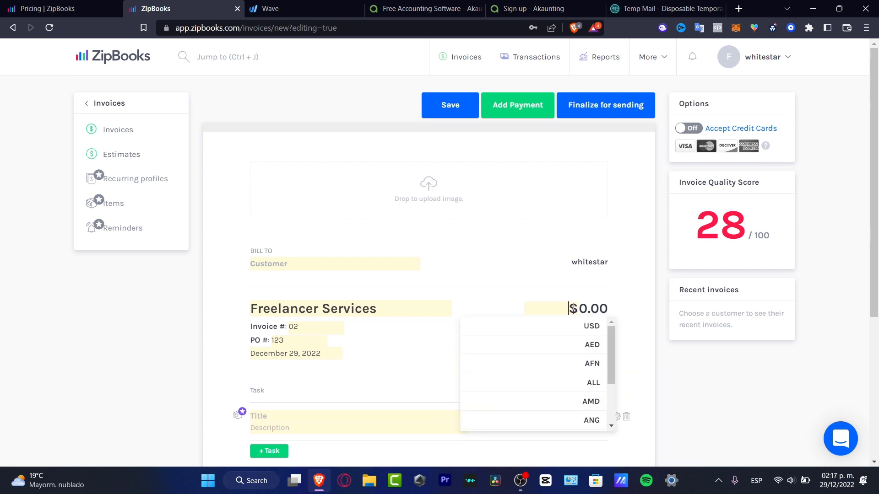
left_click(595, 324)
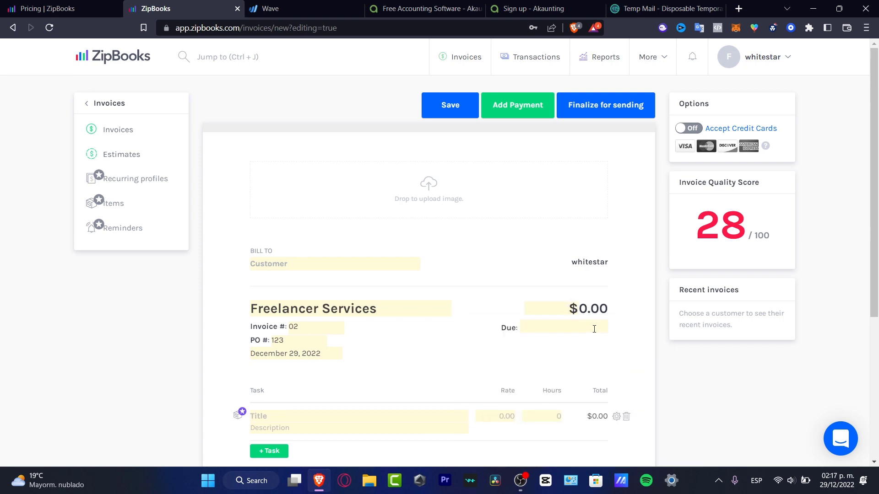
left_click(594, 329)
left_click(651, 440)
scroll(629, 372, "down", 3)
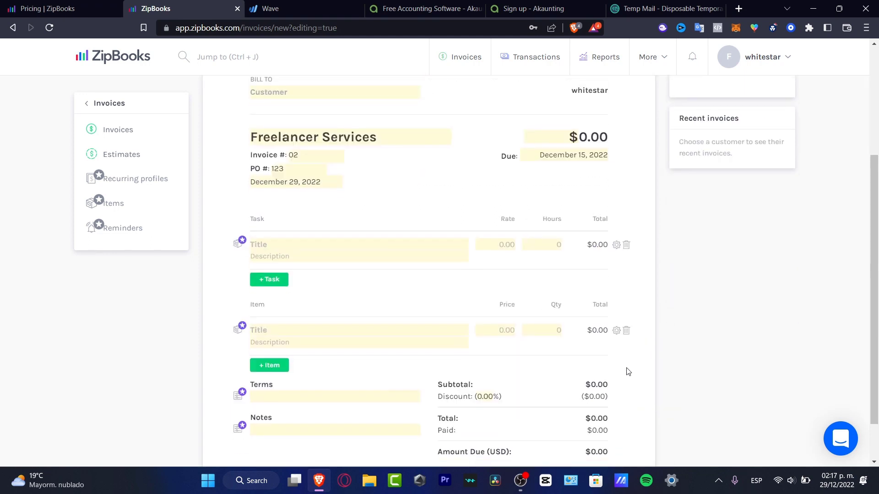
- Look over the invoice's task description, item title and discount fields
left_click(310, 255)
left_click(317, 327)
scroll(338, 321, "down", 2)
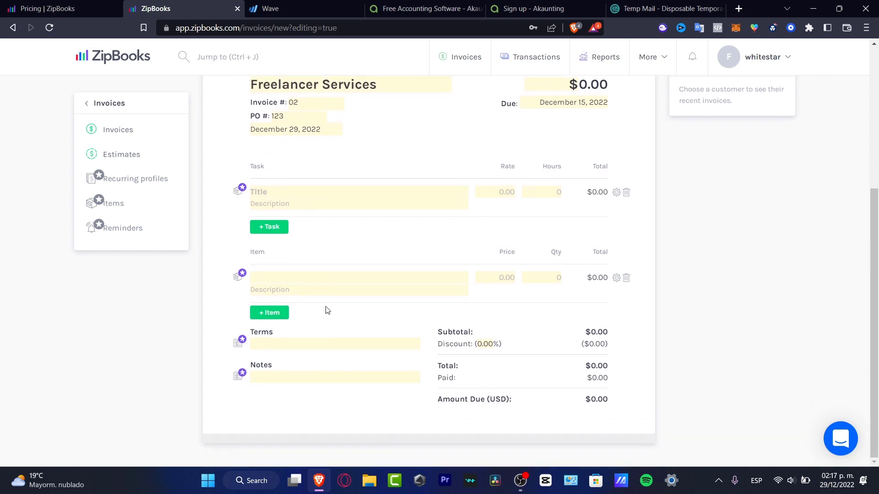
left_click(488, 344)
scroll(201, 215, "up", 5)
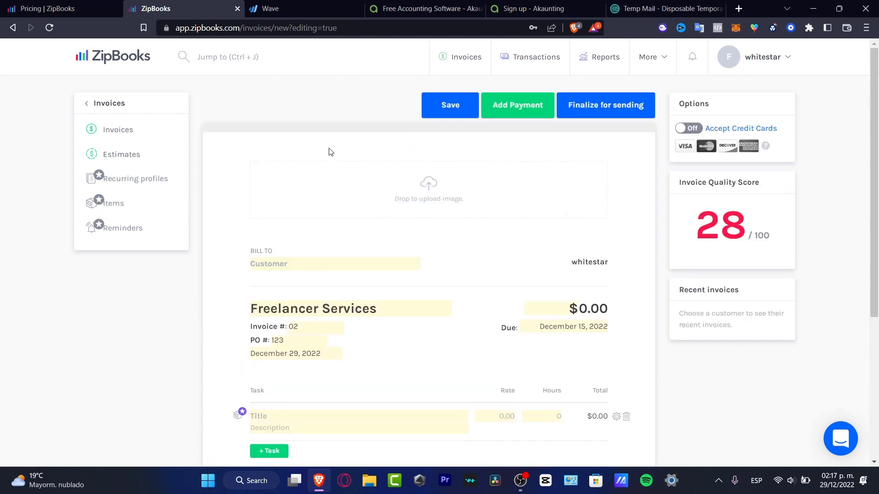
- Discard the draft invoice and open the Income Statement report
left_click(527, 58)
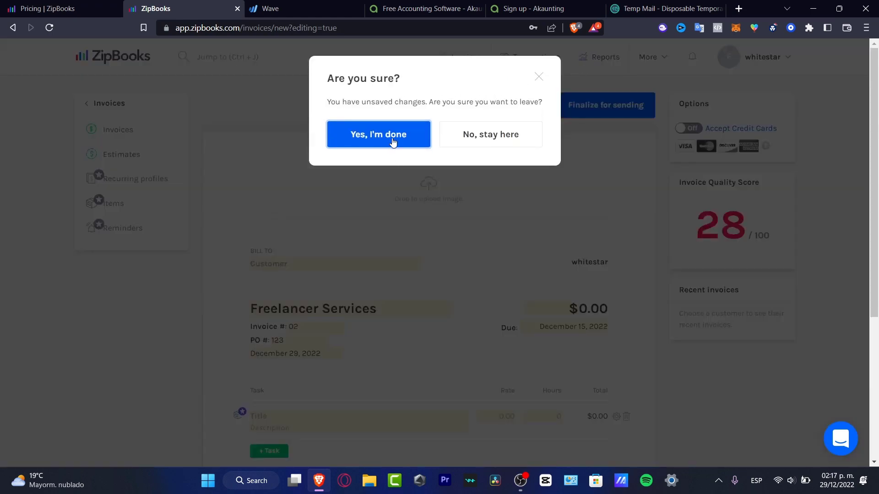
left_click(392, 142)
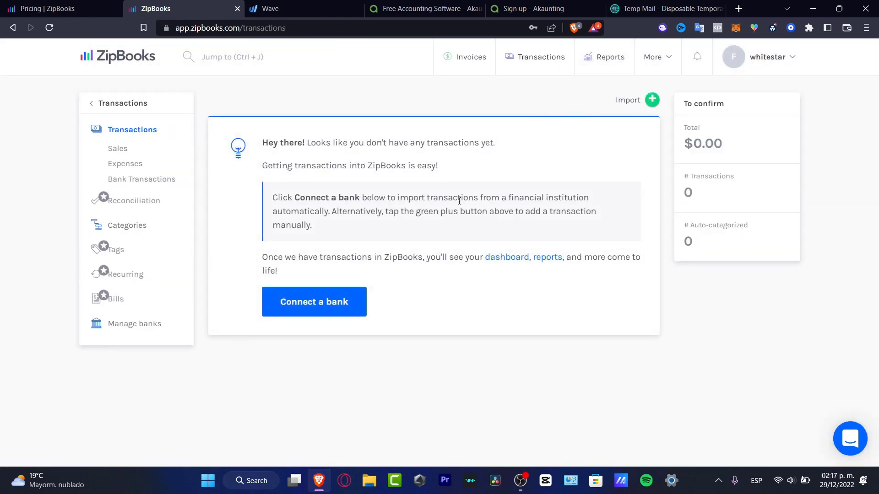
left_click(607, 59)
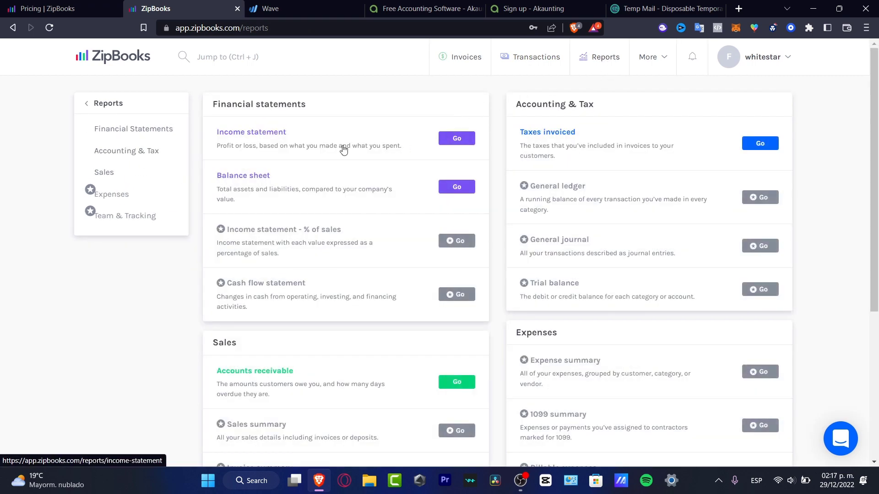
left_click(453, 137)
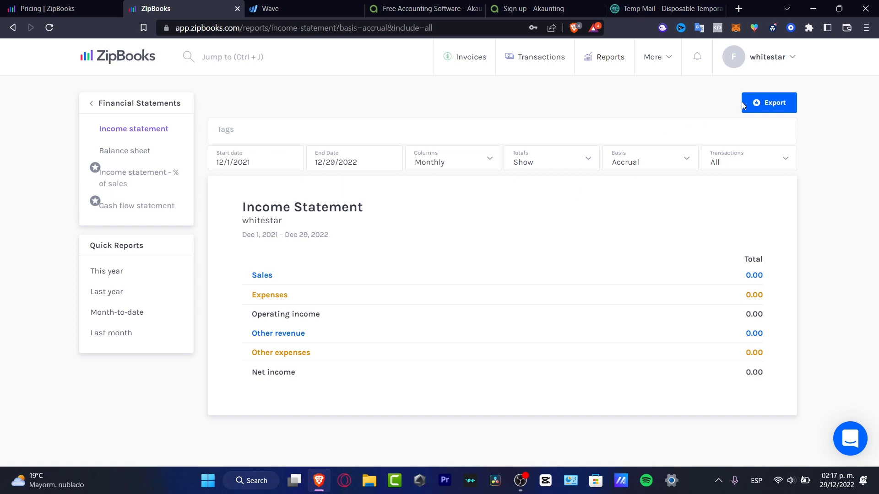
- Try exporting the report, accept the free 30-day Smarter upgrade, and switch to Akaunting
left_click(774, 103)
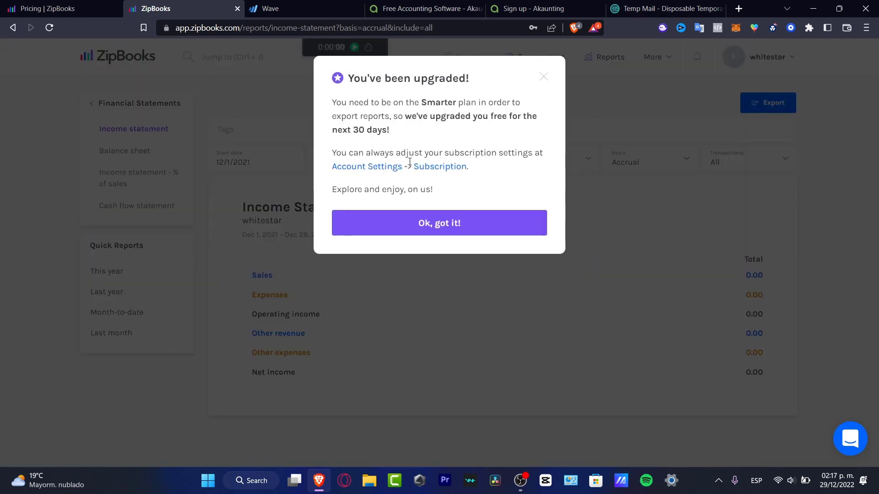
left_click(477, 223)
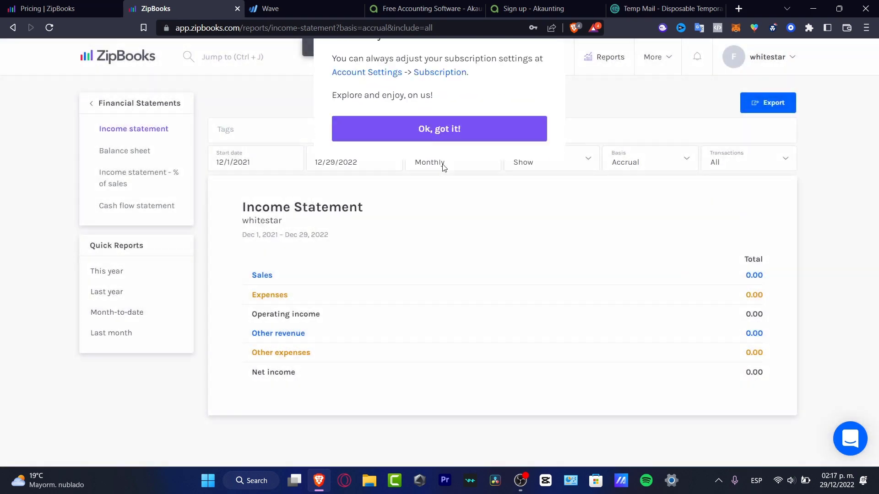
left_click(438, 8)
mouse_move(334, 62)
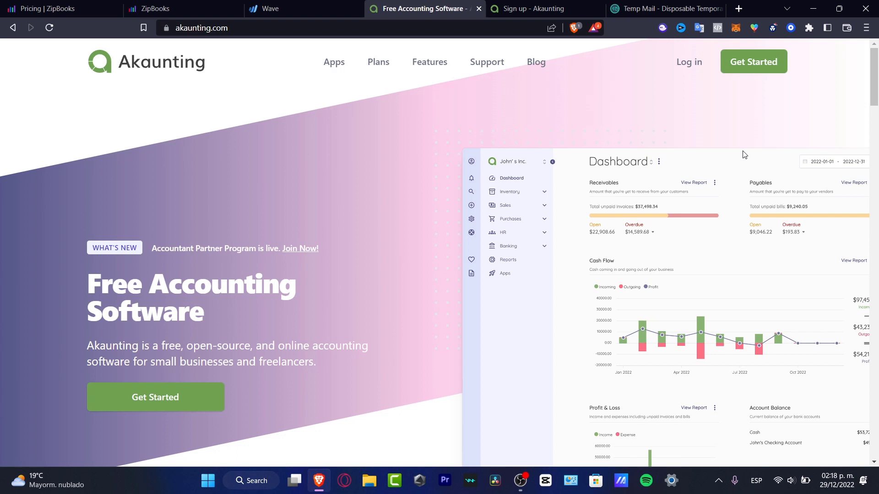
- Open Akaunting's Plans page from the website's top navigation
left_click(380, 64)
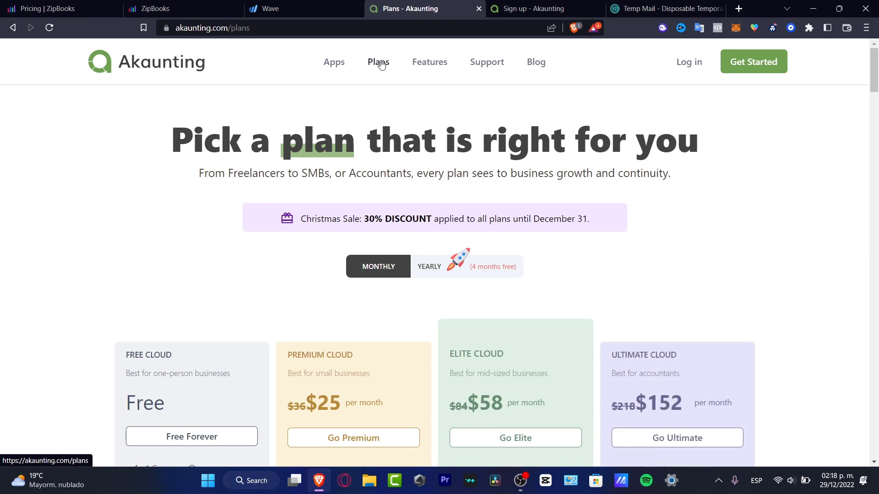
scroll(773, 182, "down", 4)
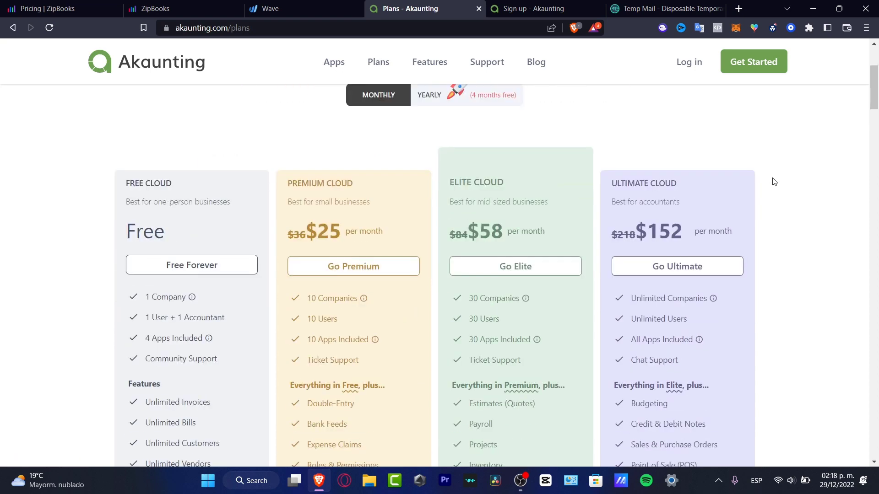
scroll(878, 96, "down", 2)
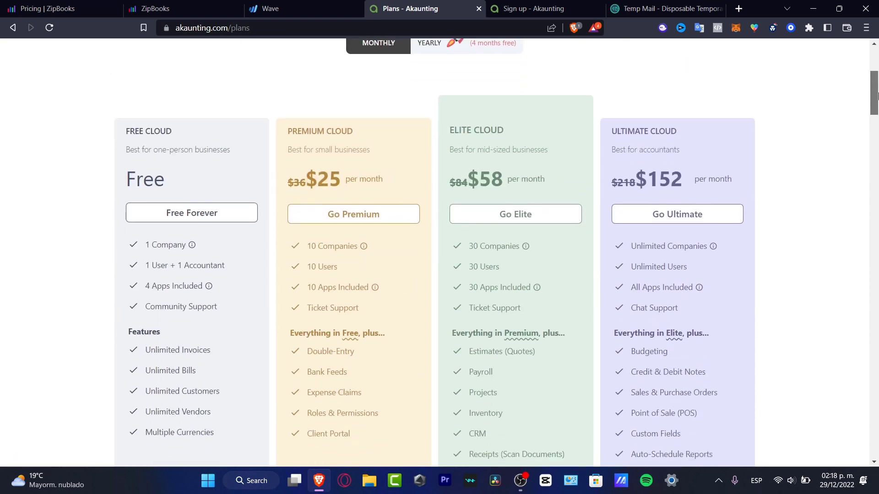
scroll(877, 96, "down", 1)
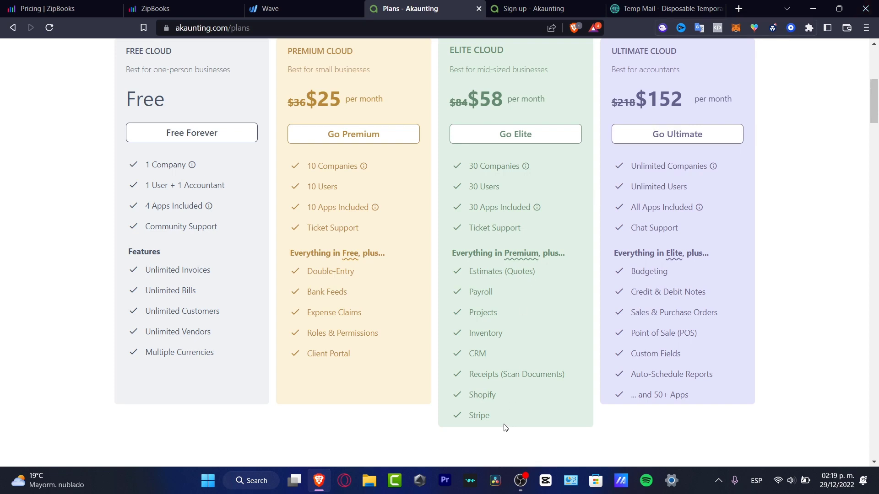
- Highlight Stripe, CRM, Inventory, Projects and Payroll in the Elite plan's features
double_click(472, 423)
double_click(471, 355)
double_click(514, 333)
double_click(518, 312)
left_click(510, 298)
left_click_drag(512, 301, 459, 293)
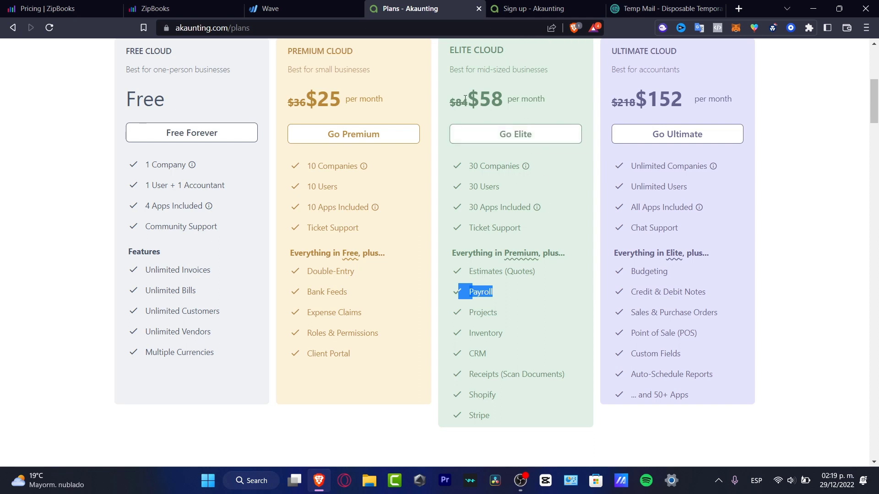
- Highlight the Elite plan's $58 price and added-features list, then scroll back up
left_click_drag(467, 98, 516, 101)
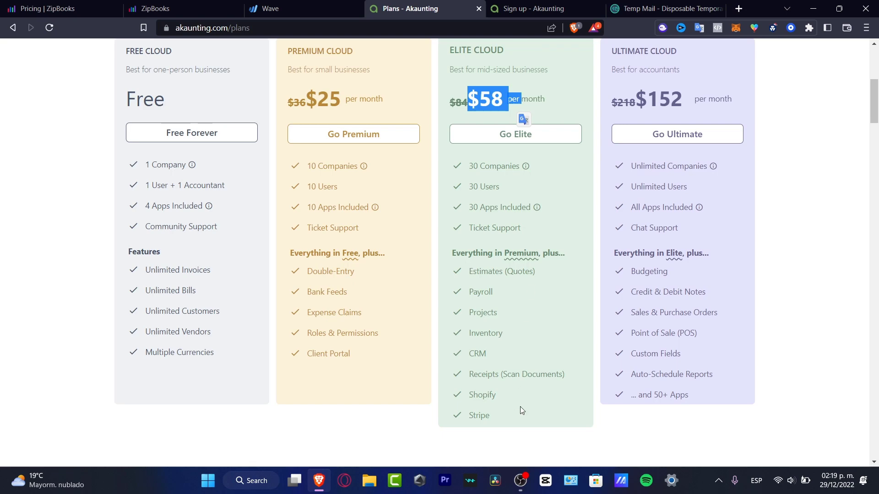
left_click_drag(503, 423, 503, 133)
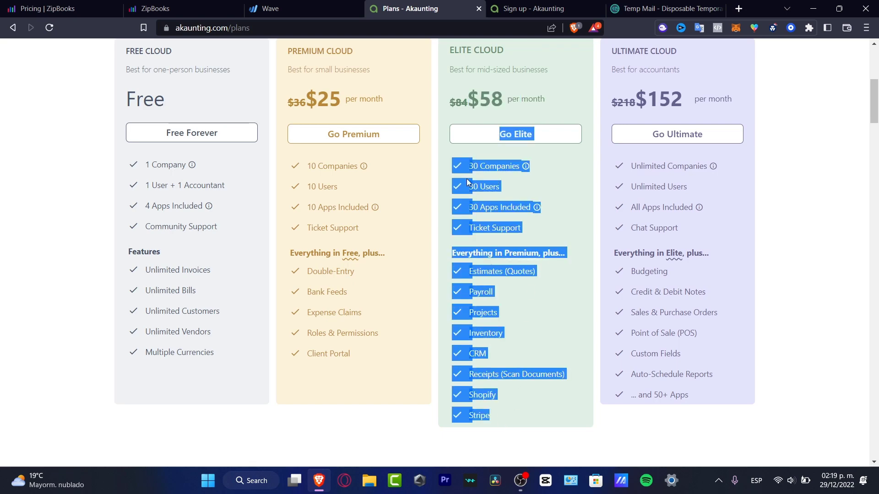
scroll(563, 179, "up", 3)
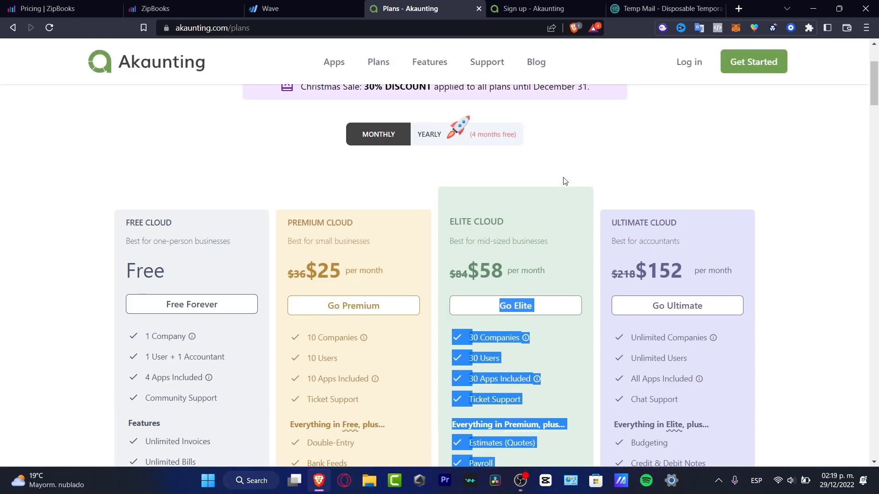
scroll(537, 228, "down", 5)
scroll(537, 225, "up", 2)
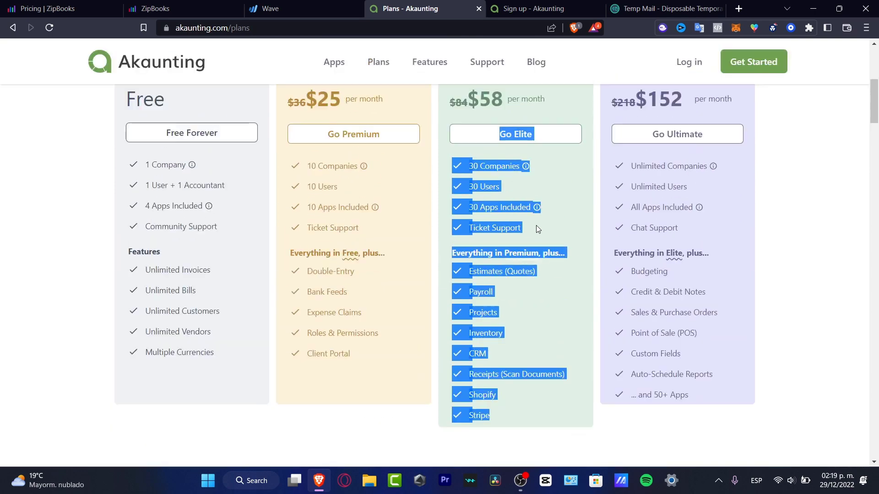
left_click_drag(535, 182, 448, 162)
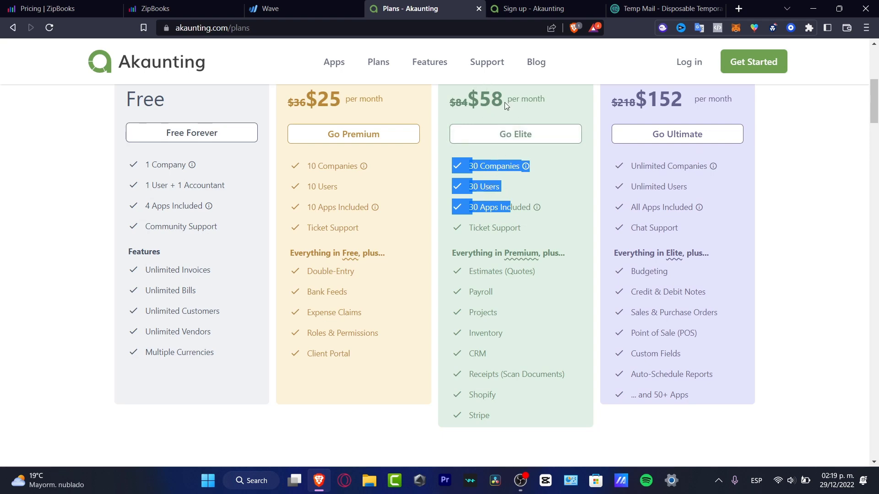
scroll(534, 112, "up", 3)
scroll(534, 111, "up", 3)
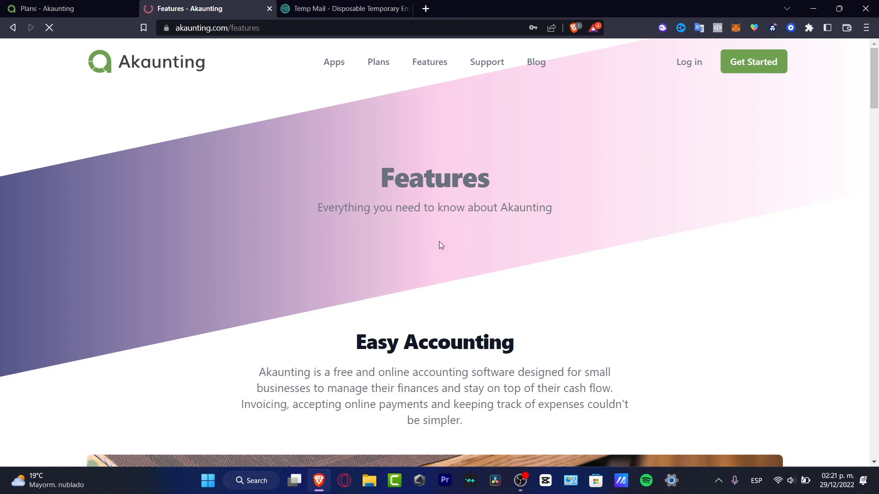
- Scroll down the Features page past Easy Accounting to the business-management cards
scroll(464, 194, "down", 4)
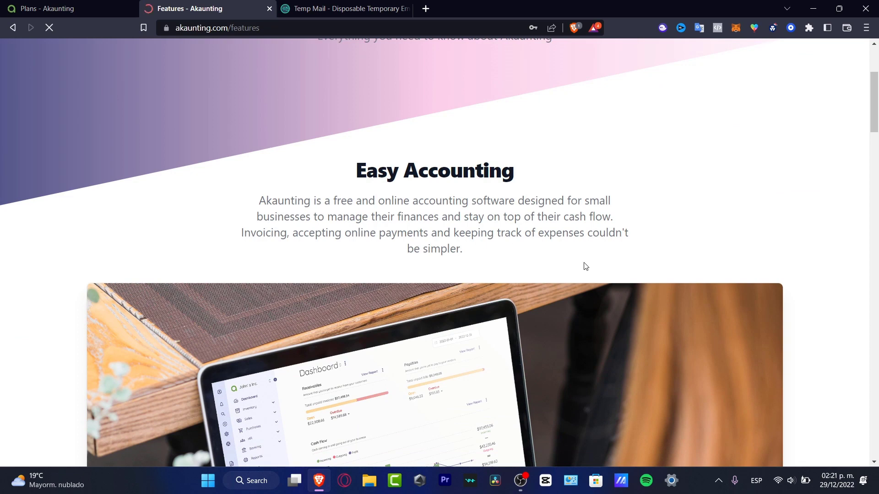
scroll(586, 267, "down", 4)
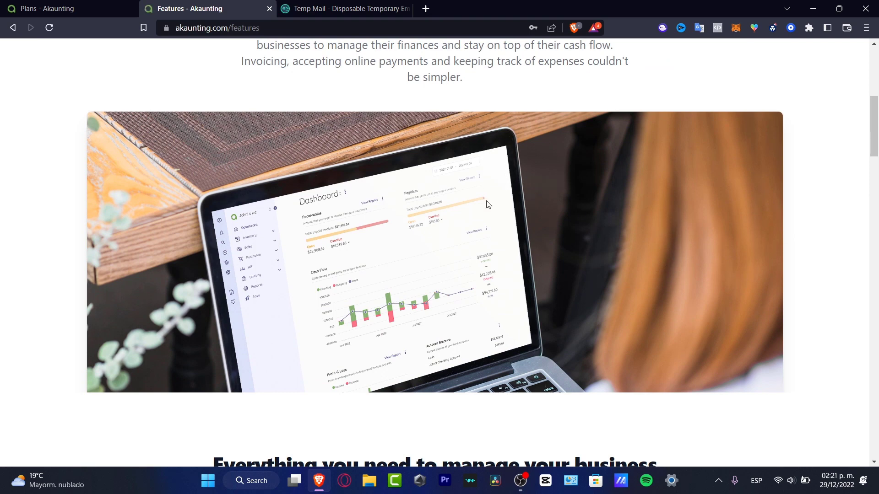
scroll(400, 277, "up", 4)
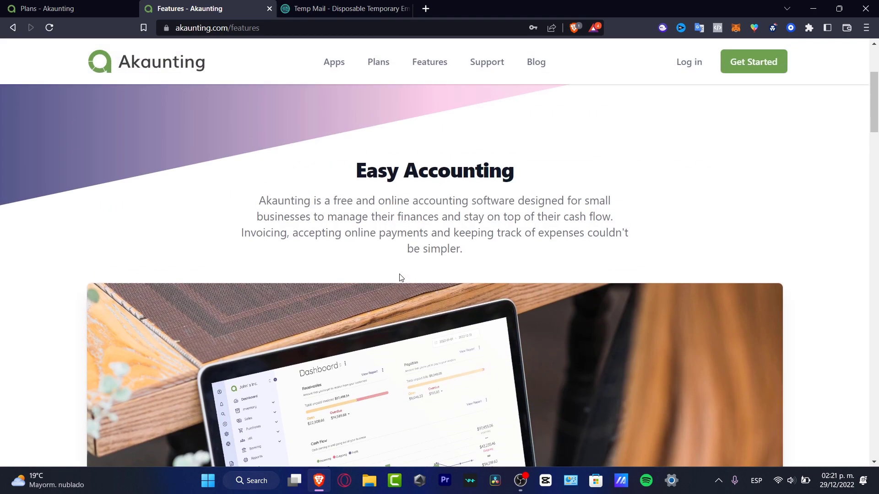
scroll(400, 277, "down", 4)
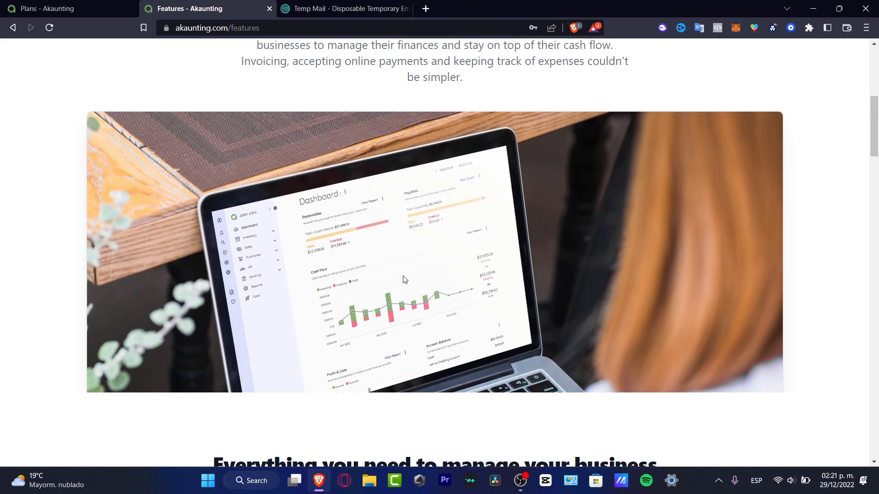
scroll(404, 279, "down", 3)
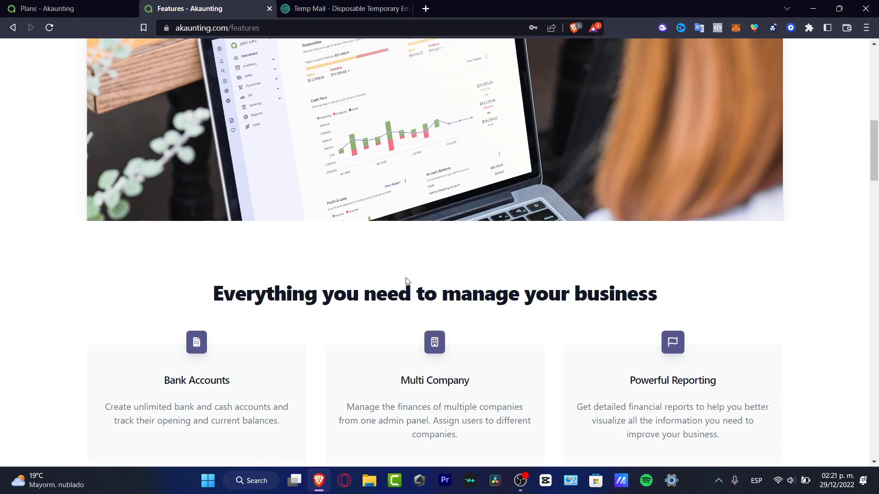
scroll(407, 280, "down", 3)
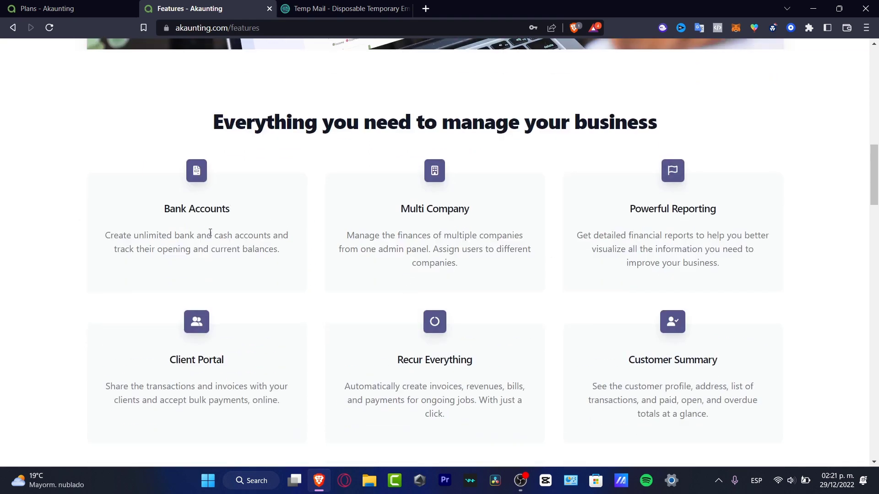
- Highlight the Multi Company card's heading and the end of its description
left_click_drag(217, 209, 231, 208)
left_click_drag(397, 212, 508, 214)
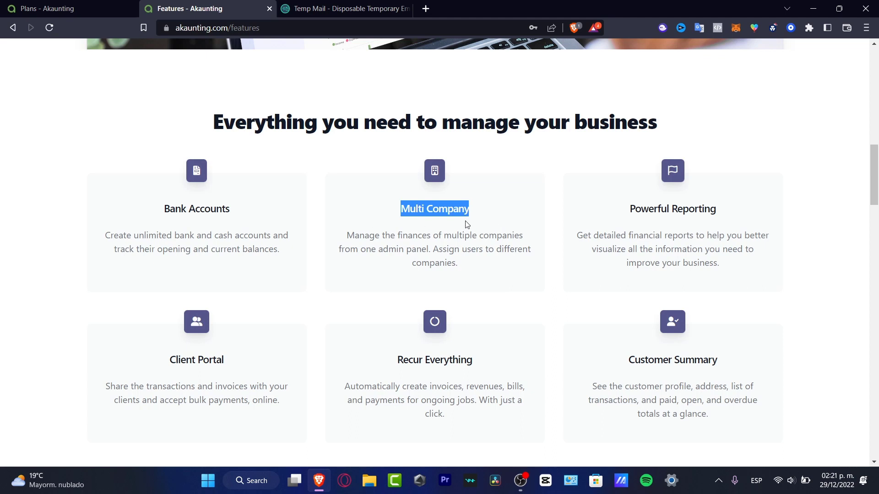
left_click(501, 213)
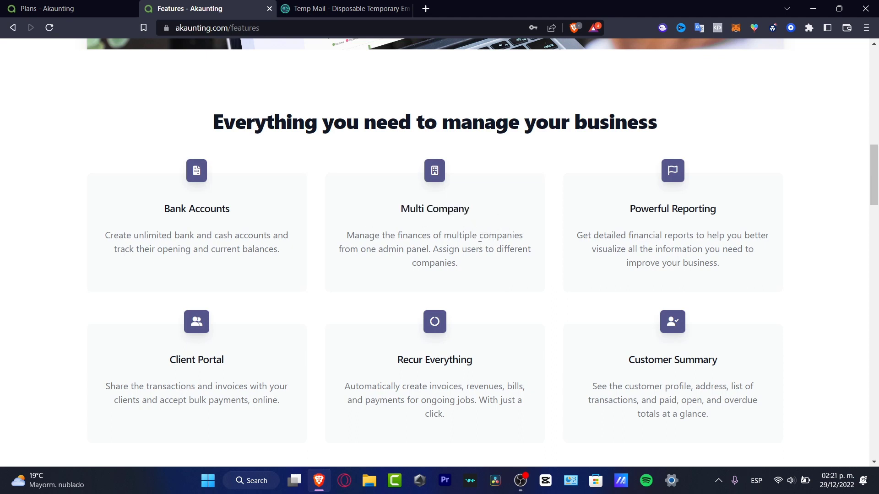
left_click_drag(479, 249, 526, 270)
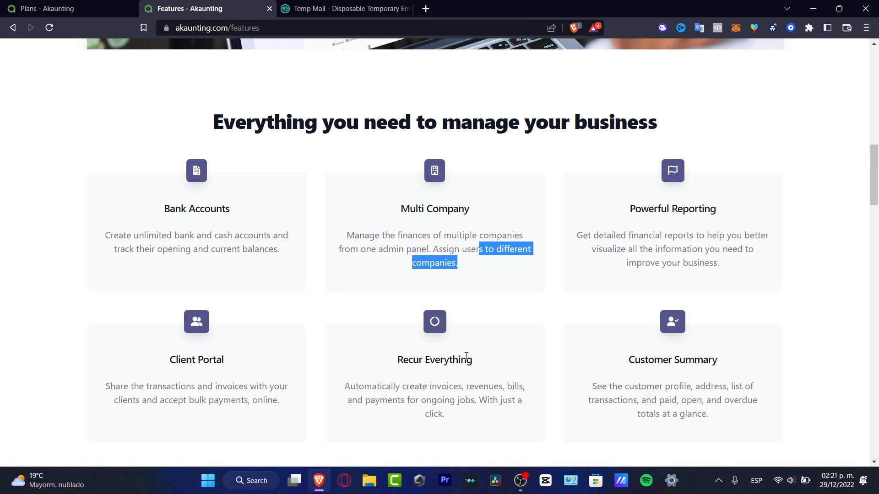
- Scroll to the All-in-one platform section and highlight the Tax Rates feature
scroll(496, 356, "down", 3)
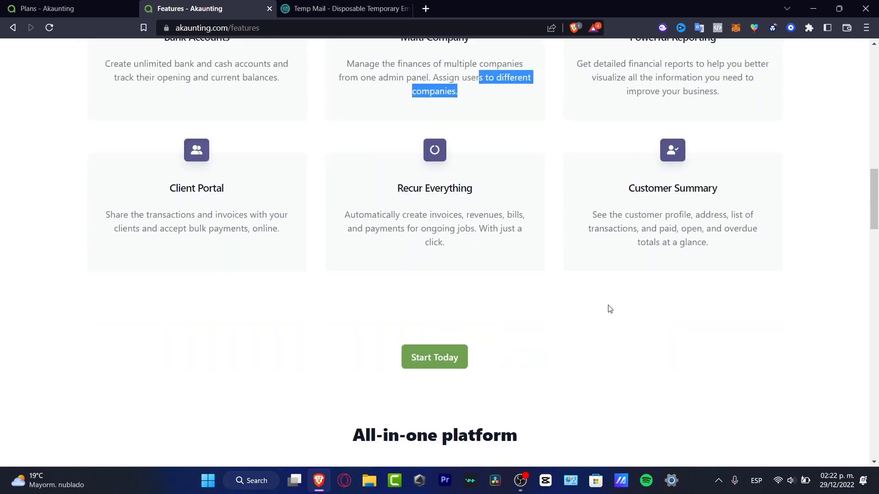
scroll(727, 274, "down", 6)
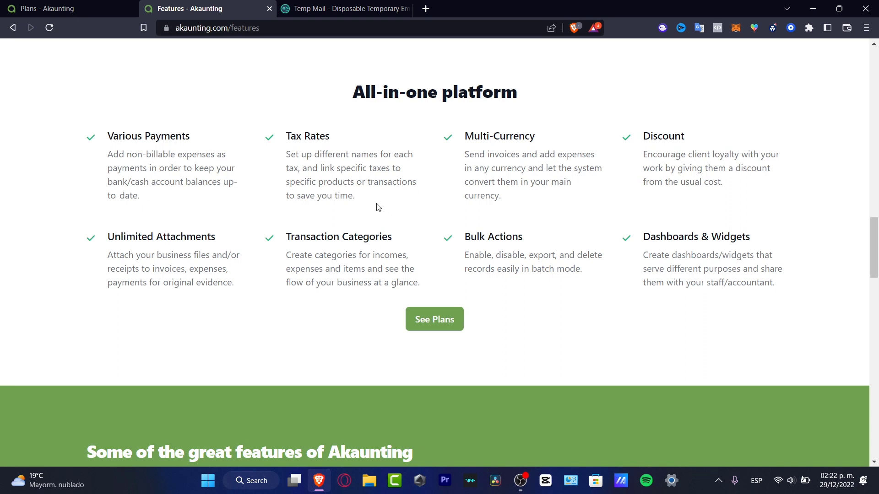
left_click_drag(378, 207, 273, 141)
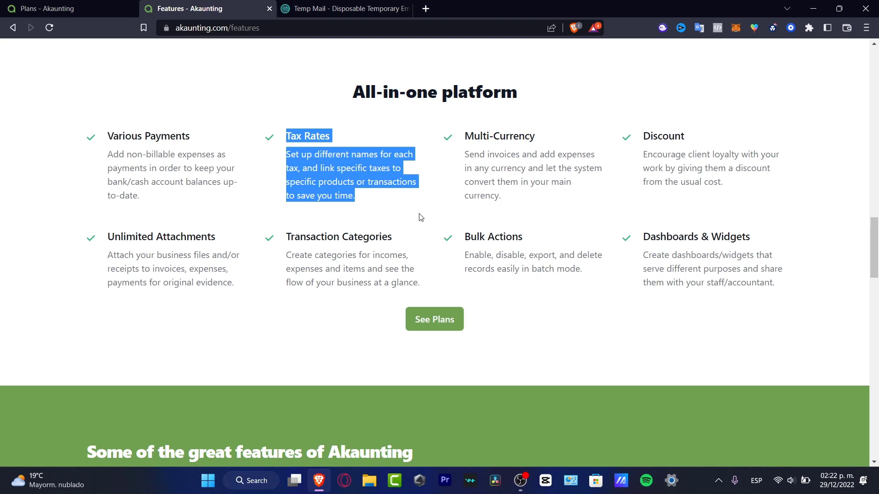
- Highlight 100% Financial Data Ownership under Modern Technologies and the RESOURCES footer heading
scroll(415, 216, "down", 7)
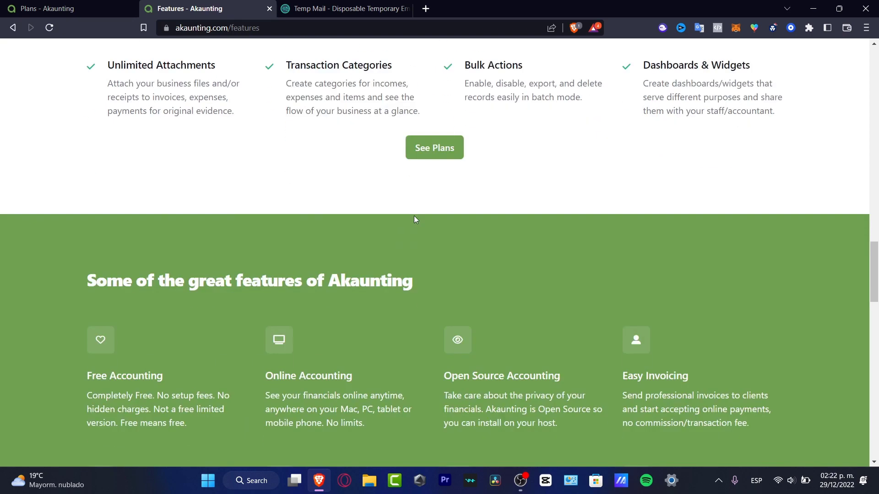
scroll(417, 219, "down", 4)
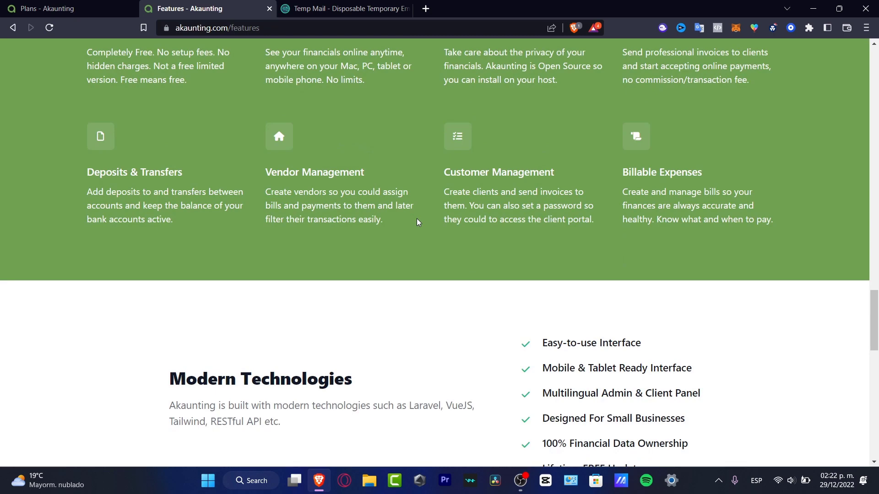
scroll(417, 219, "down", 4)
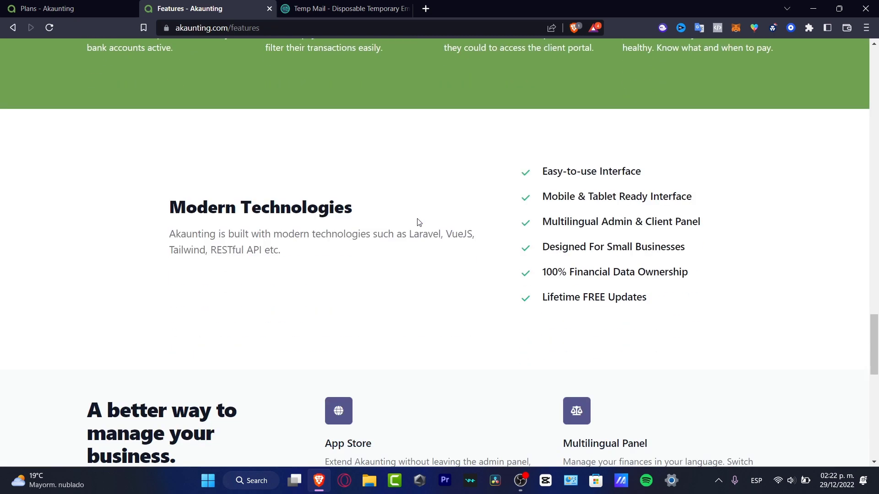
left_click_drag(697, 271, 530, 282)
scroll(627, 117, "down", 13)
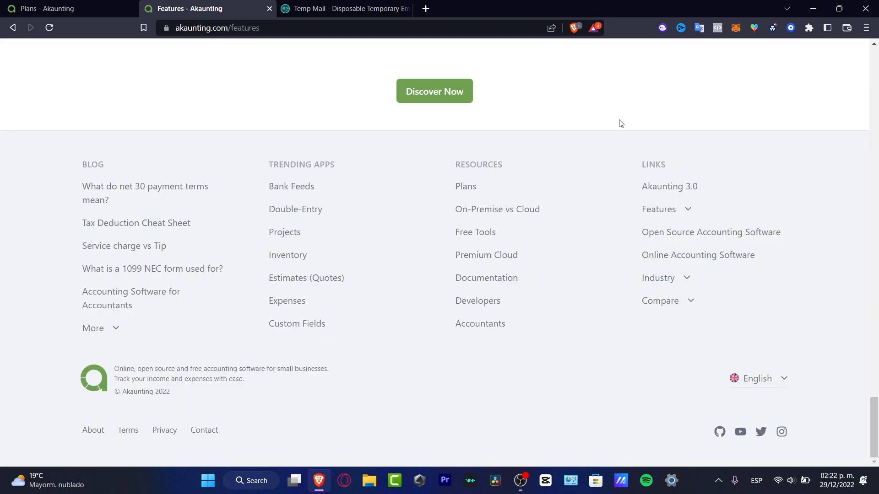
left_click_drag(503, 164, 457, 172)
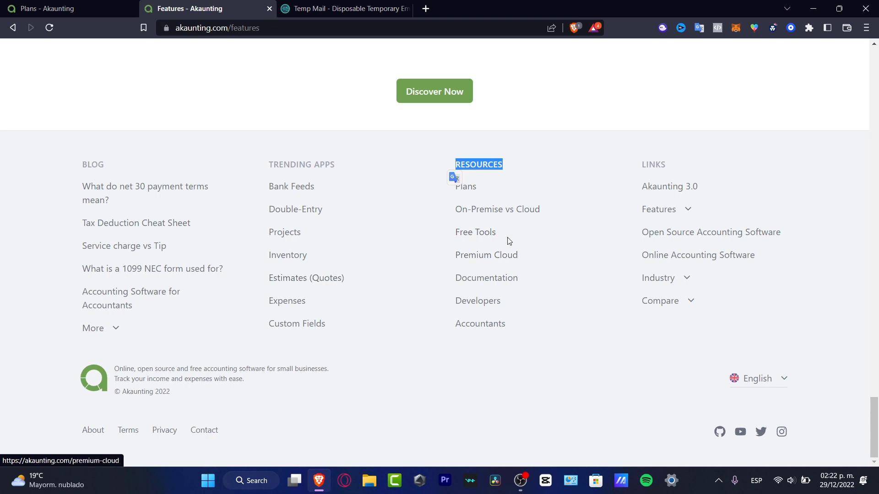
left_click(498, 237)
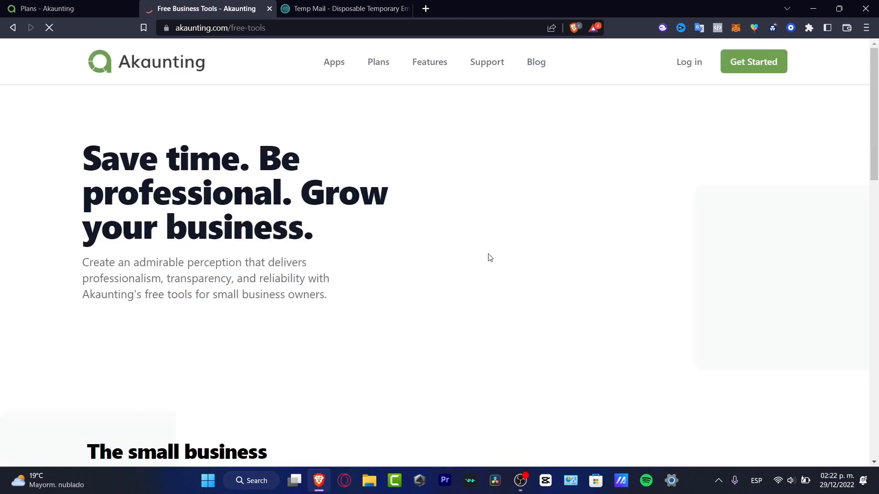
scroll(494, 252, "down", 8)
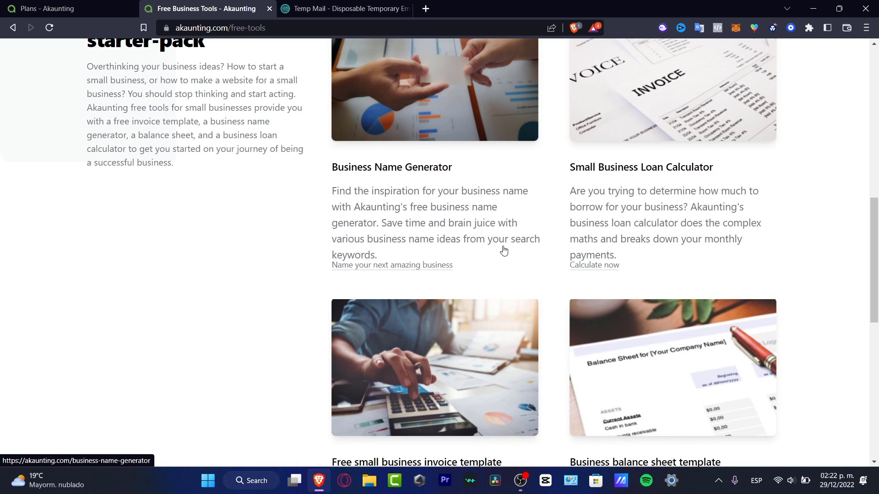
scroll(508, 241, "down", 3)
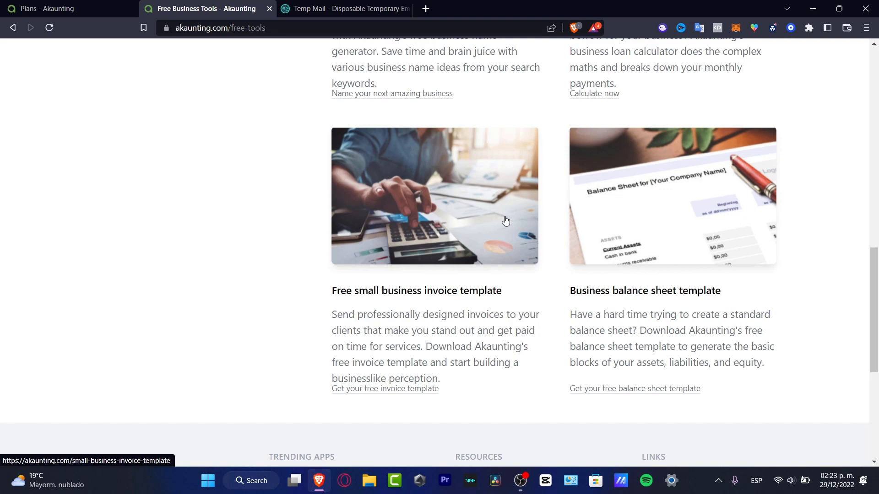
scroll(506, 220, "down", 5)
key("Home")
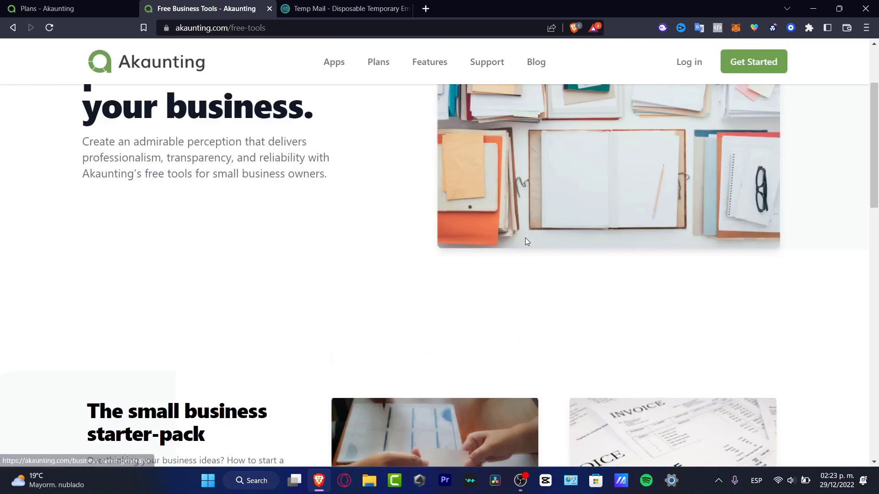